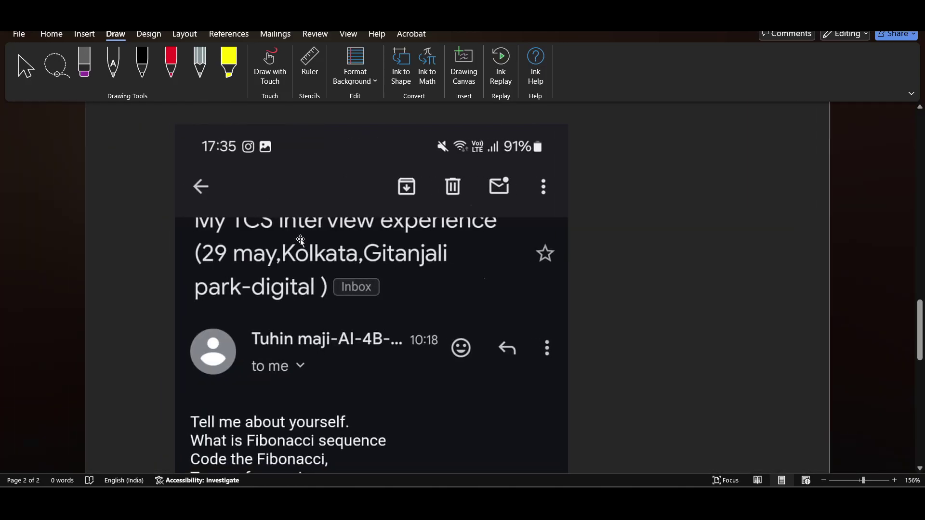
With the red pen, underline '29 may', strike through 'Inbox' and stroke across the email header.
click(171, 63)
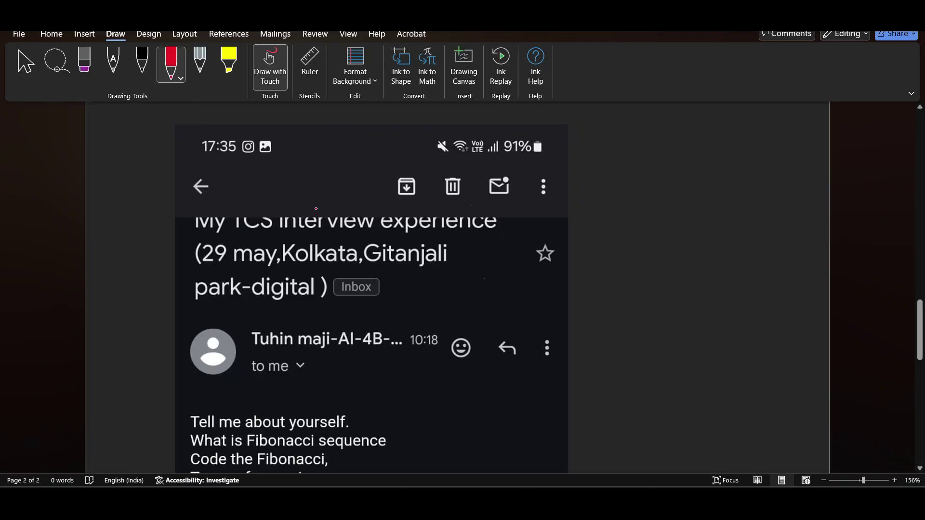
drag(197, 268, 268, 273)
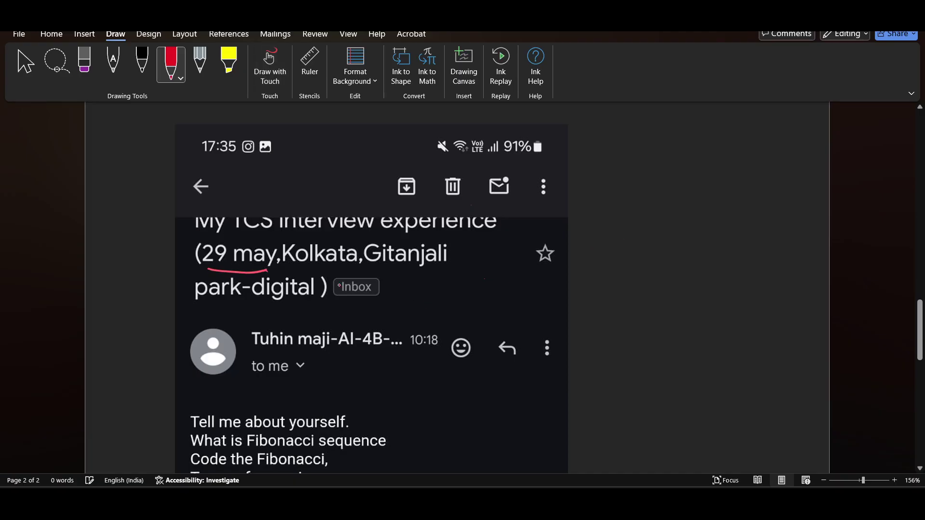
drag(340, 288, 407, 286)
drag(484, 281, 519, 274)
mouse_move(390, 279)
mouse_down()
mouse_move(399, 295)
mouse_move(499, 272)
mouse_move(574, 239)
mouse_up()
drag(627, 182, 621, 248)
Handwrite 'Kolkata' in red at the right and enclose it in a bracket.
mouse_move(647, 194)
mouse_down()
mouse_move(648, 218)
mouse_move(658, 210)
mouse_up()
drag(670, 190, 669, 215)
mouse_move(687, 182)
mouse_down()
mouse_move(686, 213)
mouse_move(703, 206)
mouse_up()
mouse_move(717, 190)
mouse_down()
mouse_move(718, 199)
mouse_move(745, 197)
mouse_up()
mouse_move(619, 165)
mouse_down()
mouse_move(584, 167)
mouse_move(611, 249)
mouse_up()
mouse_move(748, 156)
mouse_down()
mouse_move(766, 137)
mouse_move(762, 216)
mouse_move(624, 254)
mouse_up()
scroll(378, 312, down, 4)
scroll(384, 316, down, 2)
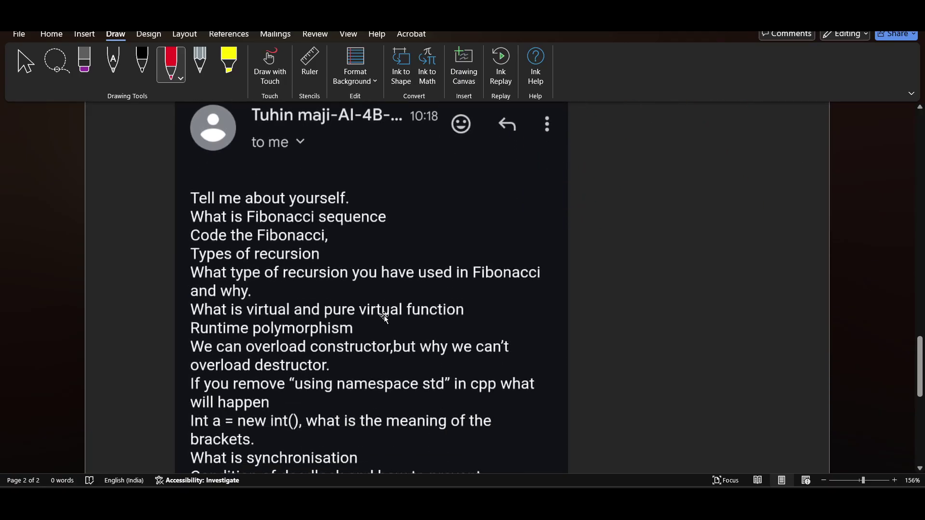
Draw red arrows from 'Tell me about yourself' and handwrite 'Introduction' beside them.
drag(380, 174, 500, 165)
drag(464, 205, 538, 189)
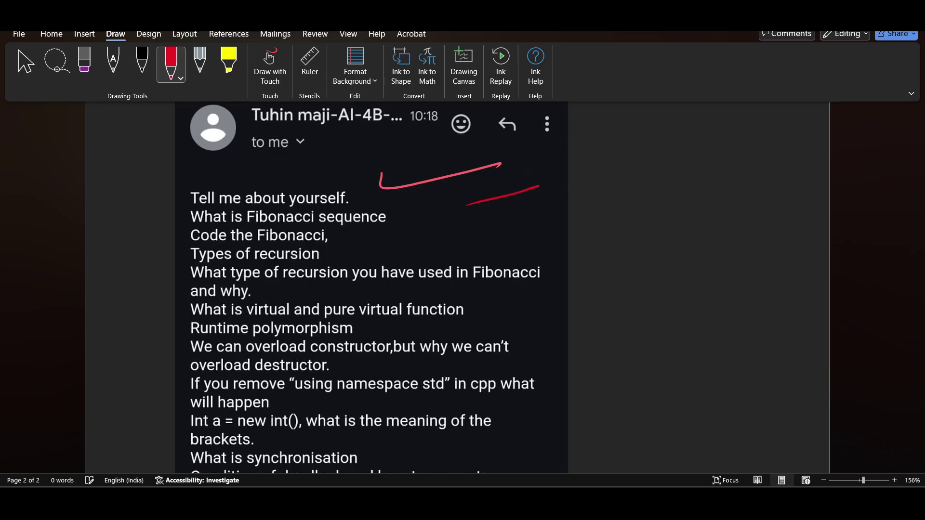
mouse_move(556, 158)
mouse_down()
mouse_move(564, 181)
mouse_move(635, 147)
mouse_up()
mouse_move(635, 151)
mouse_down()
mouse_move(653, 136)
mouse_move(675, 145)
mouse_move(702, 134)
mouse_up()
drag(708, 135, 718, 140)
drag(722, 136, 734, 133)
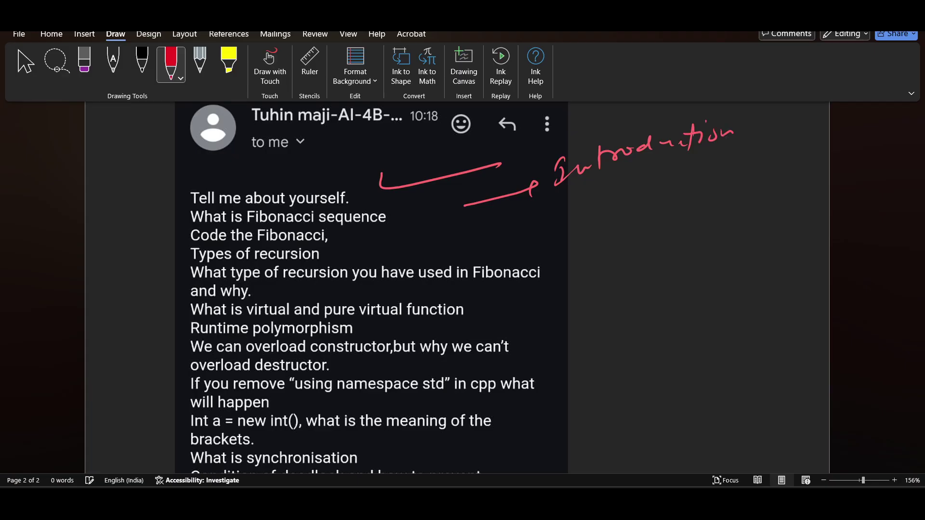
scroll(398, 271, down, 1)
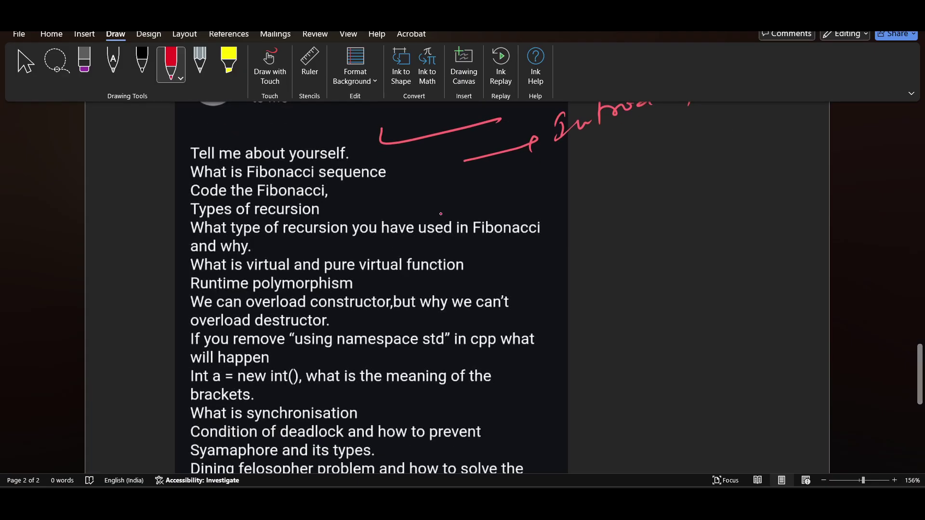
Arrow from the Fibonacci question to handwritten digits 0 1 1 2 3 5 8, underlined.
drag(415, 153, 524, 131)
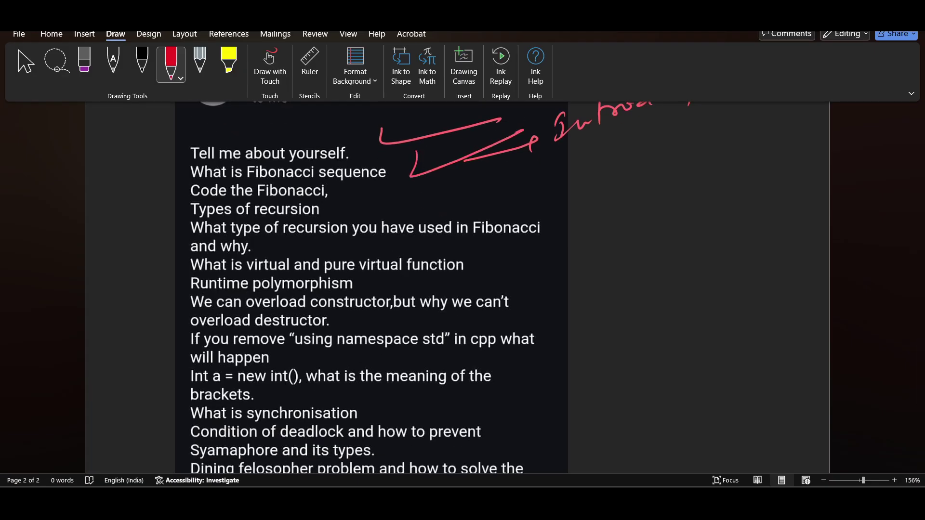
mouse_move(501, 173)
mouse_down()
mouse_move(599, 144)
mouse_move(639, 170)
mouse_move(720, 135)
mouse_move(795, 121)
mouse_move(817, 121)
mouse_move(807, 139)
mouse_up()
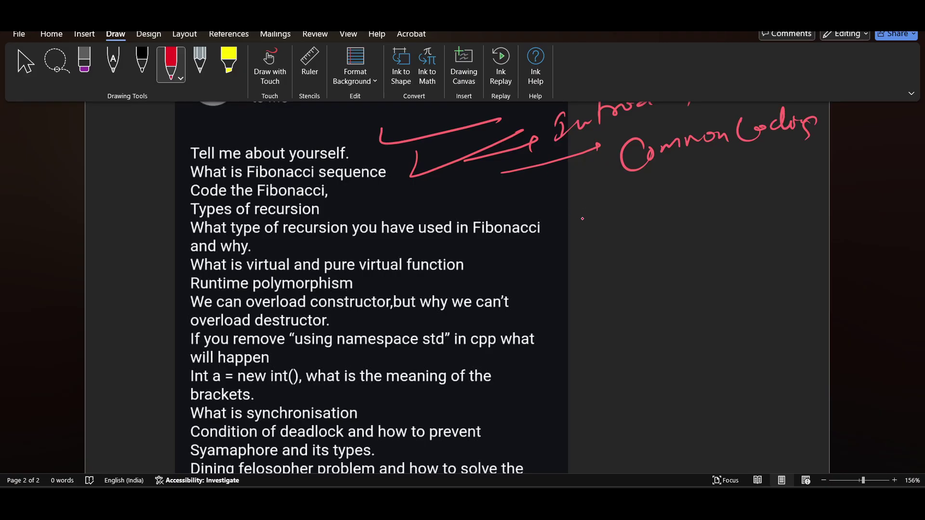
mouse_move(578, 211)
mouse_down()
mouse_move(614, 234)
mouse_move(727, 193)
mouse_move(715, 201)
mouse_up()
drag(728, 182, 759, 174)
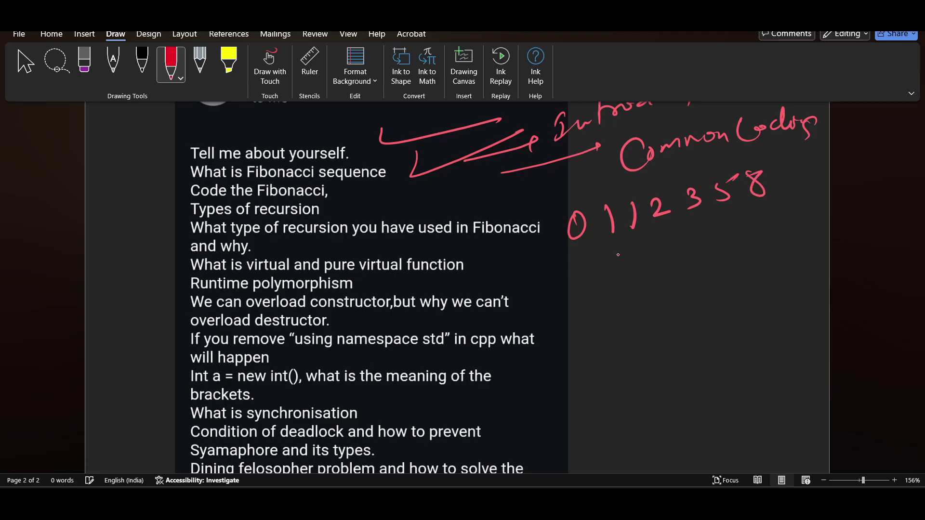
drag(625, 240, 696, 217)
drag(719, 213, 729, 210)
mouse_move(590, 266)
mouse_down()
mouse_move(779, 221)
mouse_move(768, 235)
mouse_up()
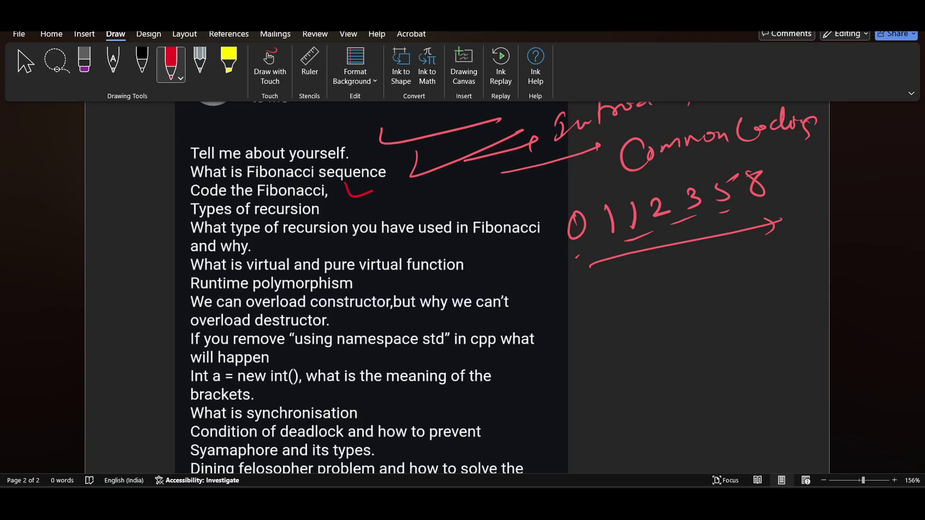
Link the Fibonacci question, underline 'recursion' and draw a curved red arrow to the right.
mouse_move(352, 189)
mouse_down()
mouse_move(433, 163)
mouse_move(434, 175)
mouse_up()
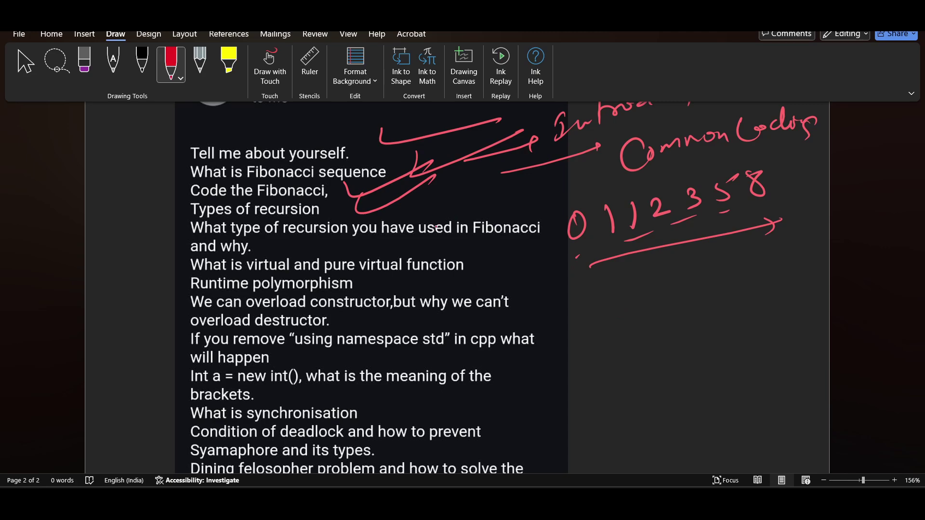
drag(299, 242, 359, 224)
drag(472, 254, 564, 232)
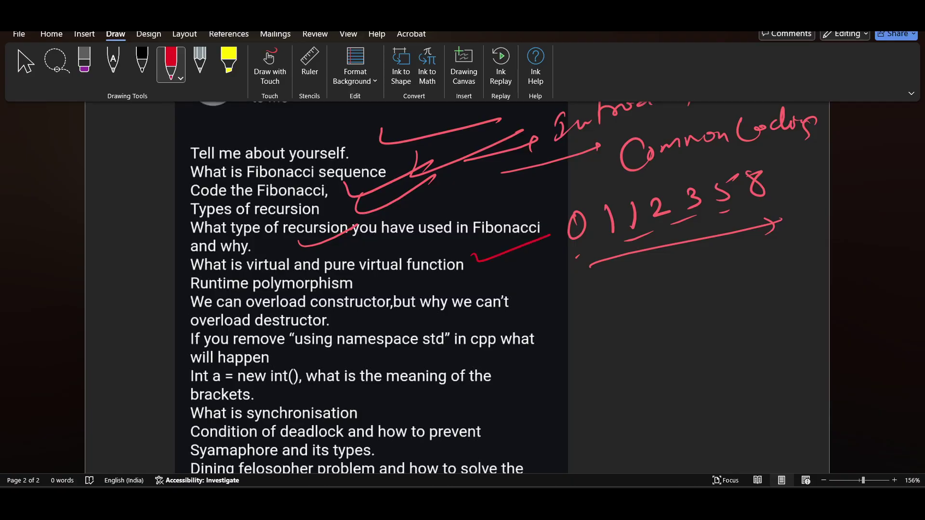
drag(508, 268, 643, 336)
Write and circle 'C++' at the arrow end, then mark the virtual function and destructor questions.
mouse_move(672, 297)
mouse_down()
mouse_move(668, 319)
mouse_move(699, 292)
mouse_up()
drag(692, 279, 691, 304)
mouse_move(708, 286)
mouse_down()
mouse_move(726, 283)
mouse_move(716, 301)
mouse_up()
mouse_move(647, 250)
mouse_down()
mouse_move(672, 342)
mouse_move(659, 257)
mouse_up()
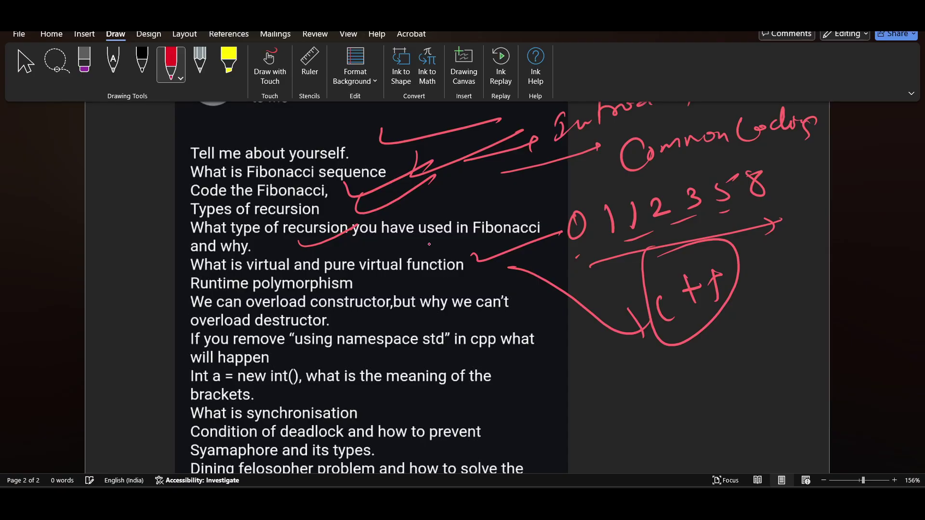
drag(388, 290, 457, 264)
mouse_move(411, 310)
mouse_down()
mouse_move(370, 332)
mouse_move(435, 305)
mouse_up()
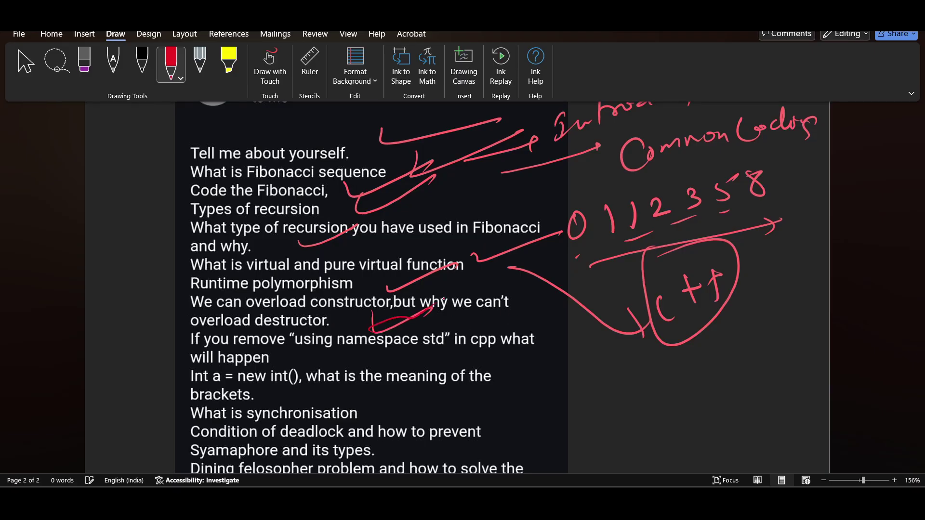
Add a curved arrow and a circled, struck-through handwritten note in the left margin.
drag(135, 263, 161, 364)
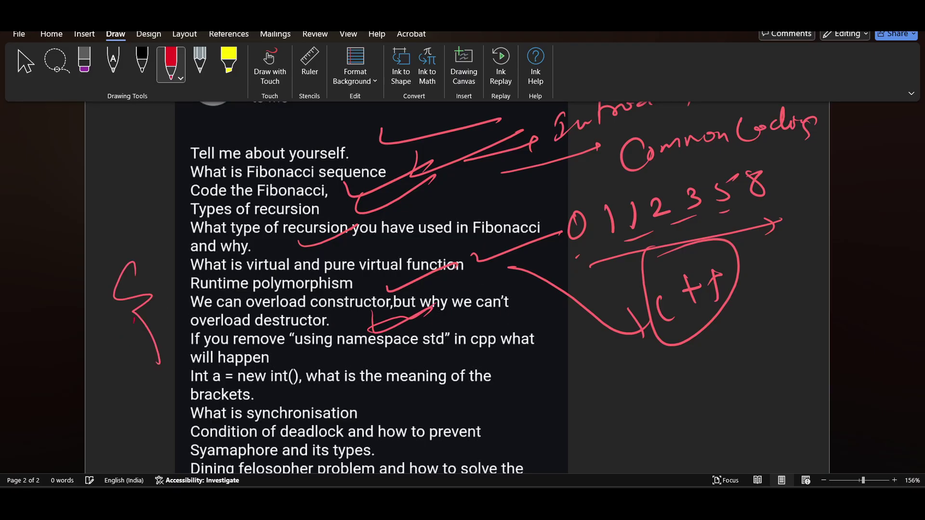
mouse_move(145, 313)
mouse_down()
mouse_move(105, 359)
mouse_move(124, 354)
mouse_move(114, 430)
mouse_up()
mouse_move(90, 374)
mouse_down()
mouse_move(155, 358)
mouse_move(162, 371)
mouse_up()
mouse_move(155, 336)
mouse_down()
mouse_move(87, 390)
mouse_move(145, 333)
mouse_up()
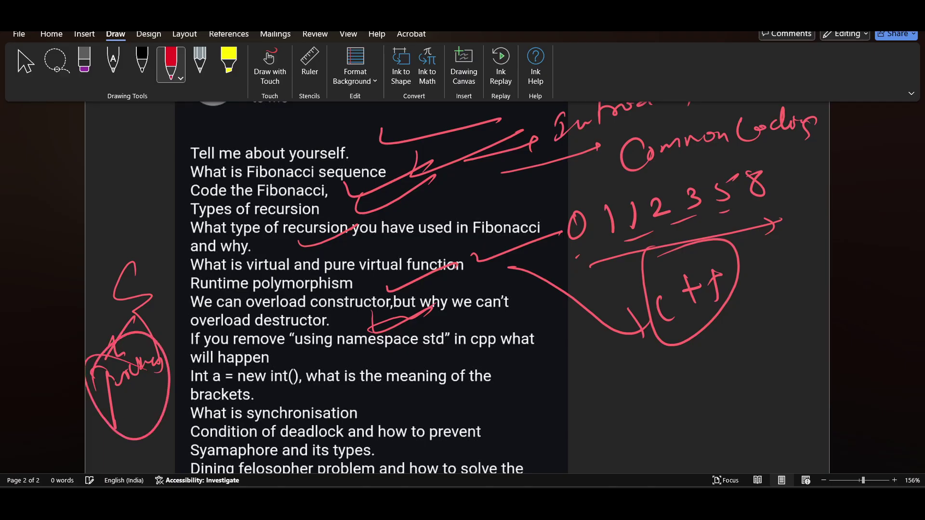
drag(151, 382, 116, 420)
scroll(411, 244, down, 2)
scroll(364, 230, down, 3)
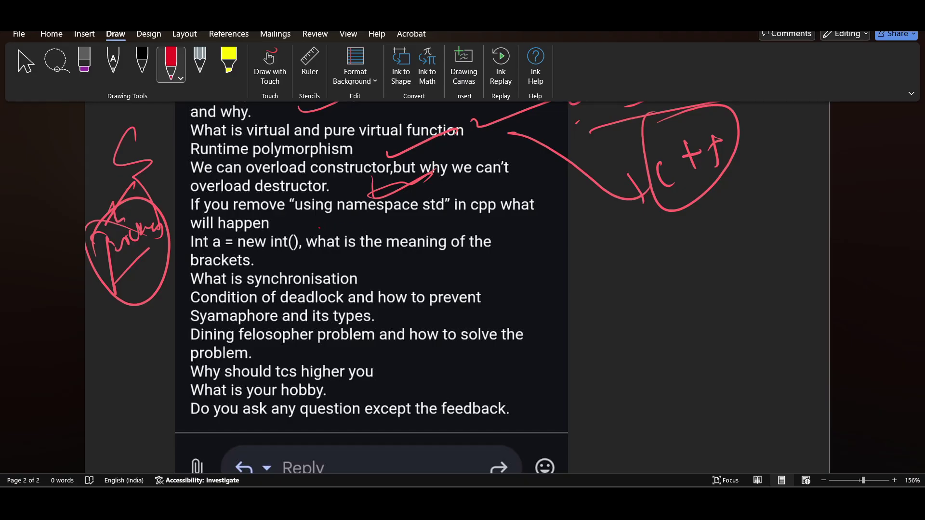
Underline 'namespace std' and 'will happen', then arrow to a circled handwritten 'will happen' note.
drag(319, 228, 468, 217)
drag(538, 230, 601, 253)
drag(591, 242, 588, 272)
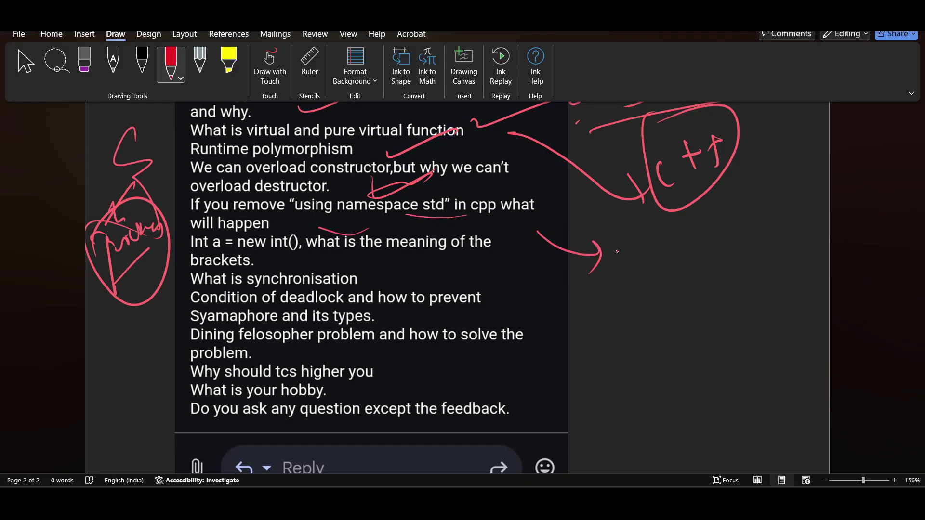
drag(343, 223, 387, 219)
drag(360, 233, 405, 226)
mouse_move(630, 245)
mouse_down()
mouse_move(654, 254)
mouse_move(668, 239)
mouse_move(678, 258)
mouse_up()
mouse_move(697, 219)
mouse_down()
mouse_move(721, 250)
mouse_move(779, 229)
mouse_up()
drag(730, 206, 650, 199)
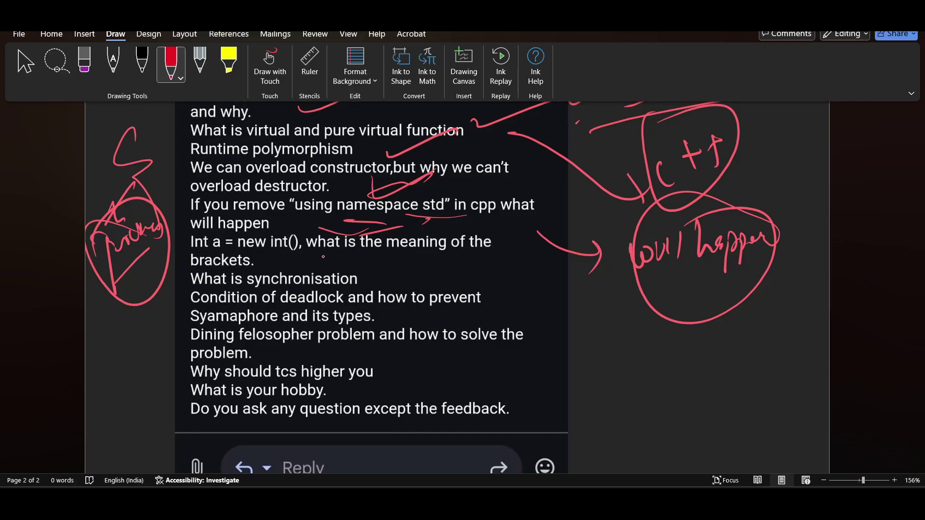
Check 'what is', write and circle 'U', underline 'meaning of' and arrow back to the brackets question.
drag(301, 255, 341, 263)
drag(697, 366, 737, 368)
mouse_move(678, 339)
mouse_down()
mouse_move(693, 430)
mouse_move(682, 359)
mouse_up()
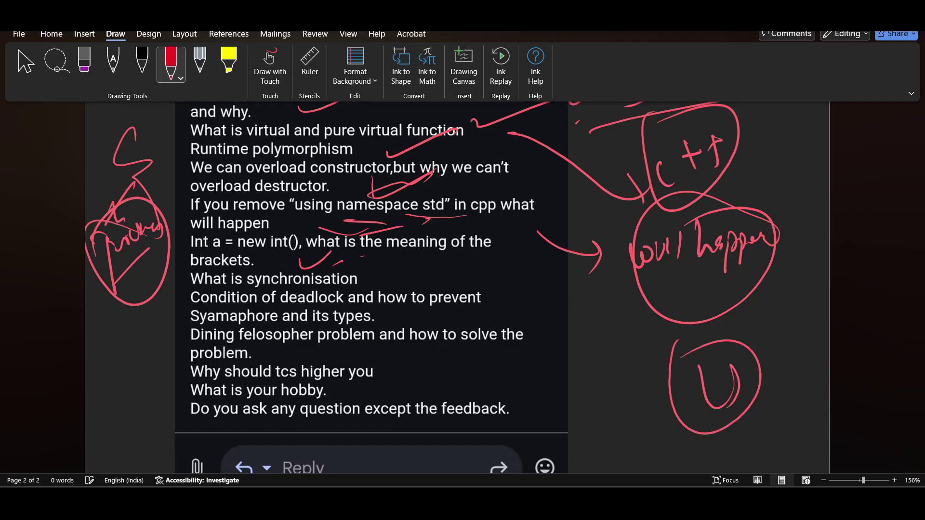
drag(383, 253, 464, 236)
mouse_move(572, 243)
mouse_down()
mouse_move(462, 285)
mouse_move(469, 266)
mouse_up()
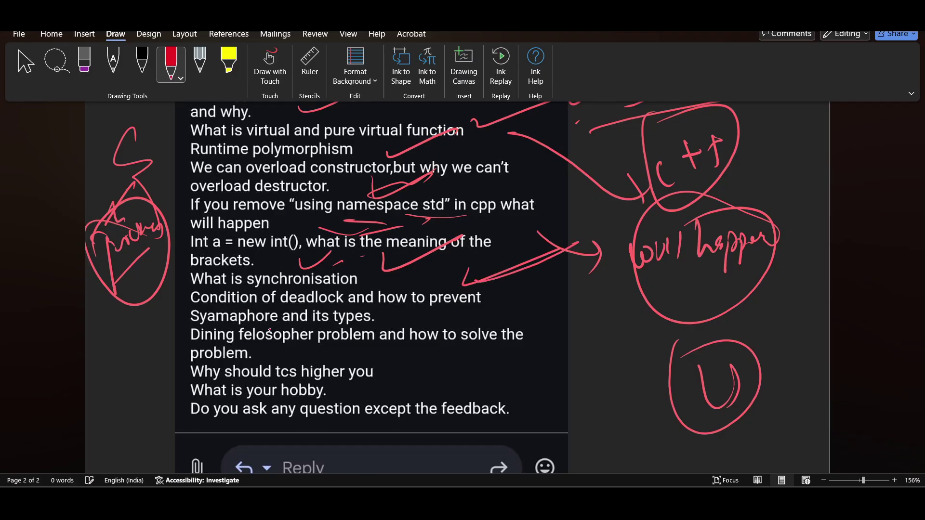
Tick the deadlock prevention question and write a circled 'OS' note in the right margin.
drag(401, 318, 439, 309)
drag(195, 293, 133, 334)
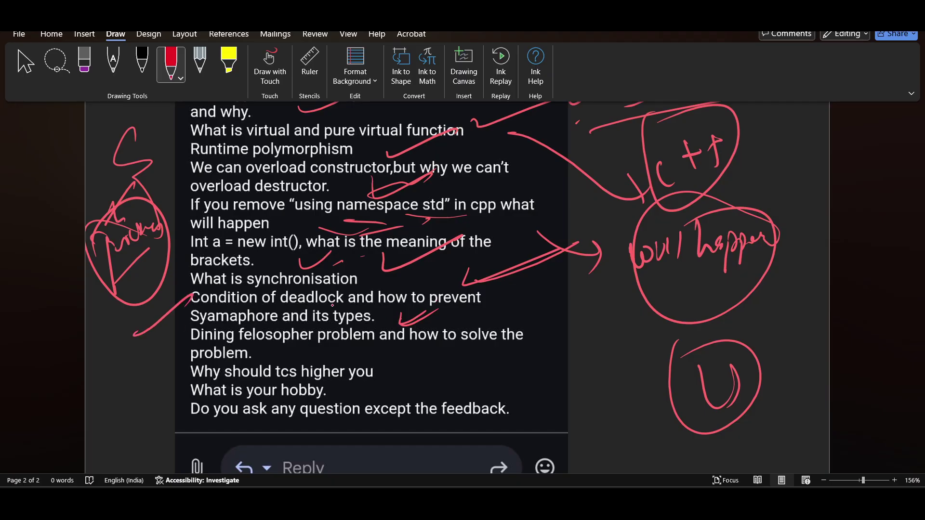
drag(426, 313, 459, 300)
mouse_move(519, 253)
mouse_down()
mouse_move(548, 304)
mouse_move(537, 347)
mouse_up()
mouse_move(566, 317)
mouse_down()
mouse_move(592, 322)
mouse_move(583, 349)
mouse_up()
mouse_move(606, 314)
mouse_down()
mouse_move(598, 318)
mouse_move(616, 337)
mouse_up()
mouse_move(636, 296)
mouse_down()
mouse_move(571, 340)
mouse_move(651, 289)
mouse_up()
drag(558, 281, 635, 265)
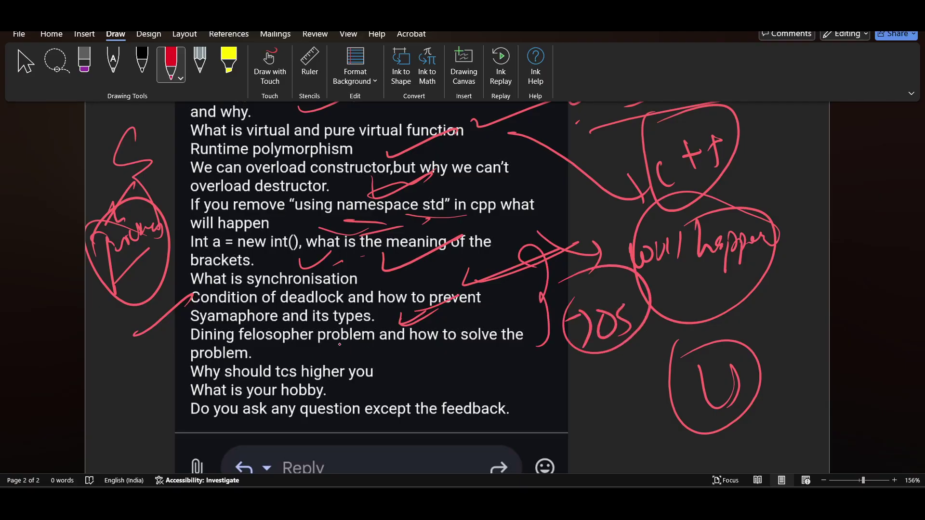
Underline the dining philosopher problem question and sketch a rough circle beside the circled 'U'.
drag(339, 345, 512, 362)
mouse_move(605, 382)
mouse_down()
mouse_move(616, 405)
mouse_move(655, 412)
mouse_up()
drag(668, 406, 666, 383)
drag(634, 353, 653, 363)
drag(581, 377, 604, 357)
drag(599, 402, 601, 415)
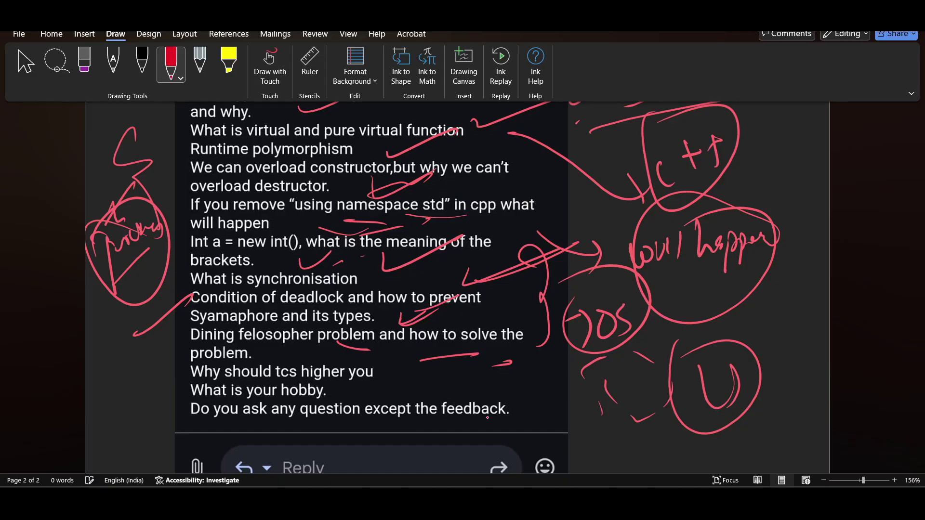
Tick the dining philosopher, hobby and feedback questions in red.
drag(402, 353, 498, 326)
drag(351, 383, 441, 354)
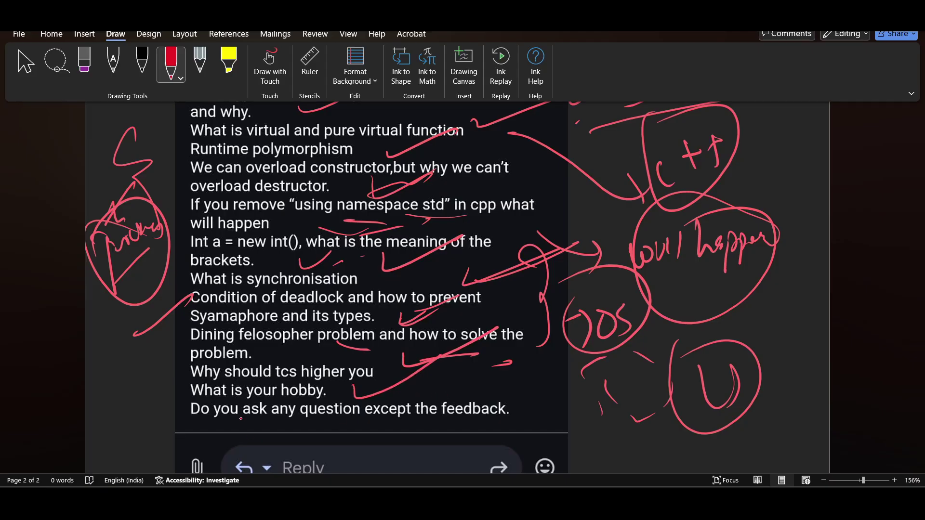
drag(420, 381, 527, 344)
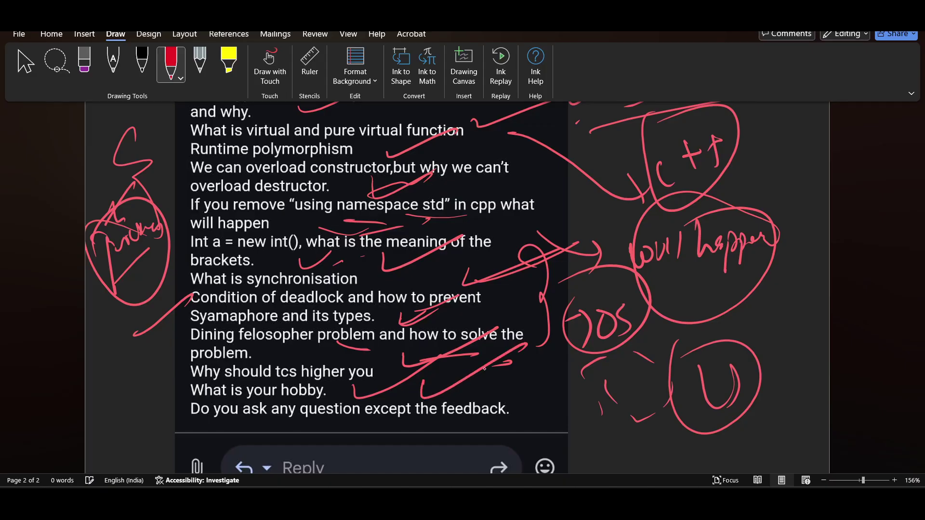
drag(522, 391, 571, 375)
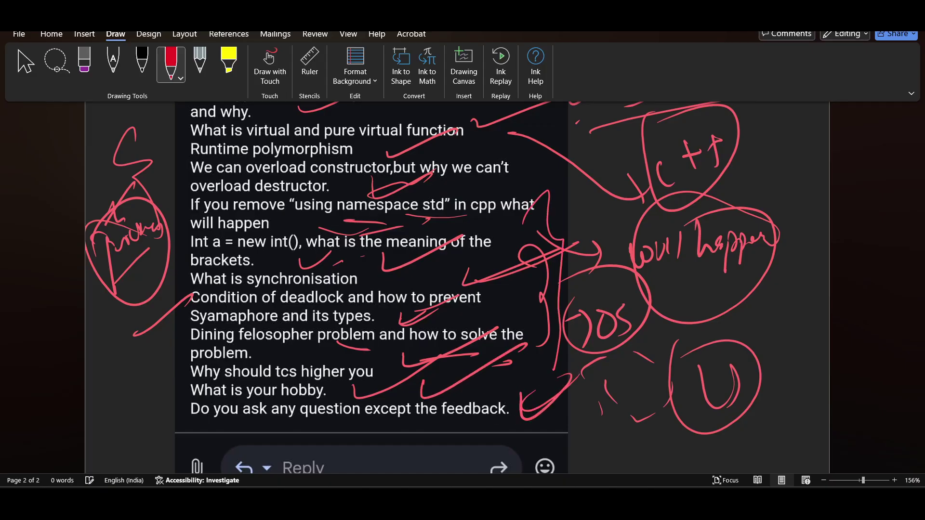
scroll(146, 118, up, 5)
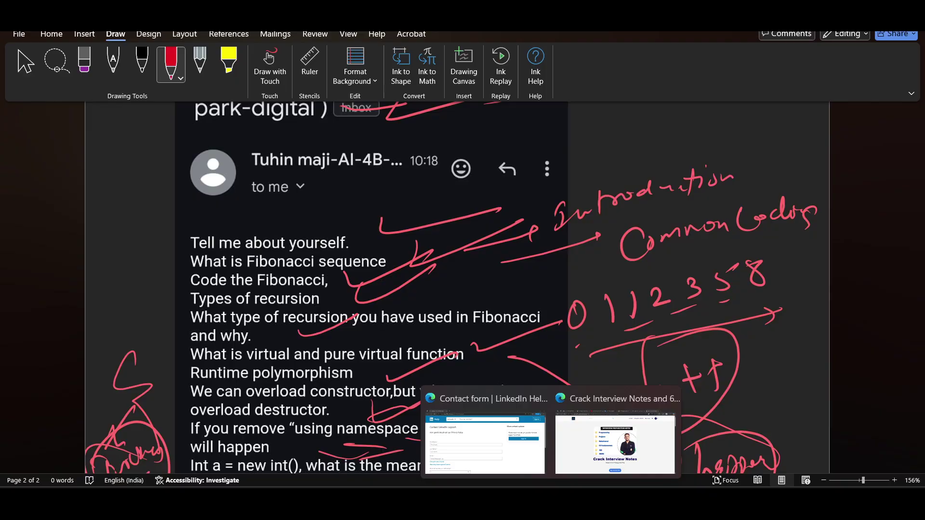
In Chrome's Crack Interview Notes, expand Understand the notes, Crash Preparation Book, OOPS, Programming and STL sections.
click(618, 450)
scroll(517, 322, down, 5)
scroll(517, 322, down, 3)
scroll(462, 272, down, 5)
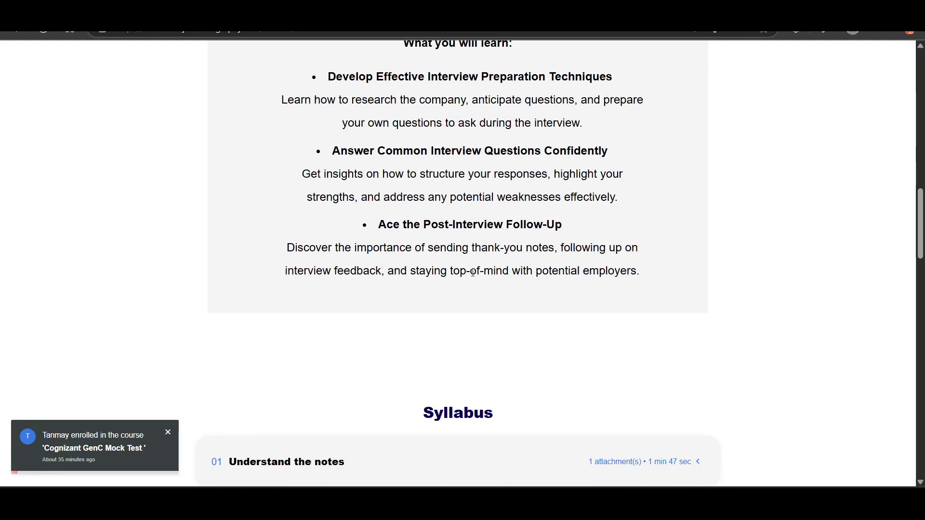
scroll(469, 283, down, 5)
scroll(481, 295, up, 3)
click(411, 310)
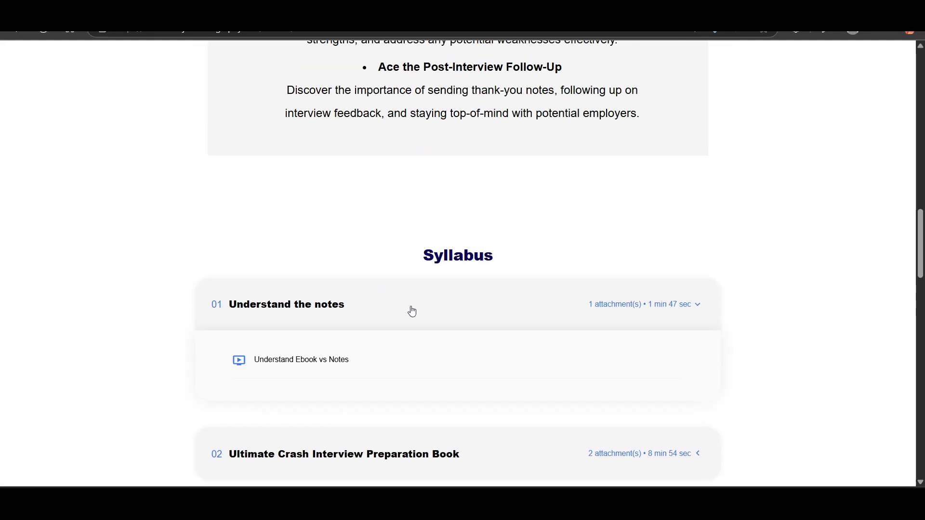
scroll(395, 252, down, 3)
click(388, 209)
scroll(380, 219, down, 2)
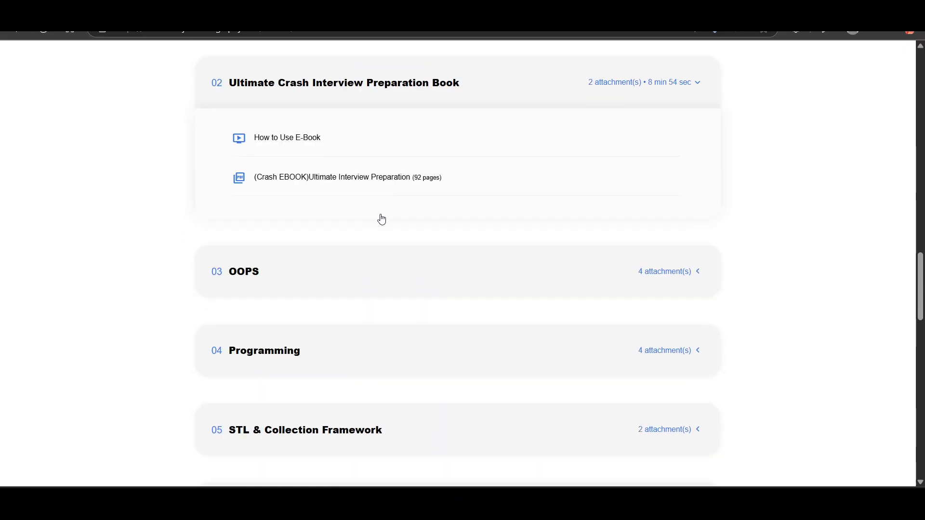
click(326, 270)
scroll(314, 252, down, 2)
scroll(296, 237, down, 3)
click(296, 237)
scroll(347, 246, down, 2)
scroll(293, 267, down, 2)
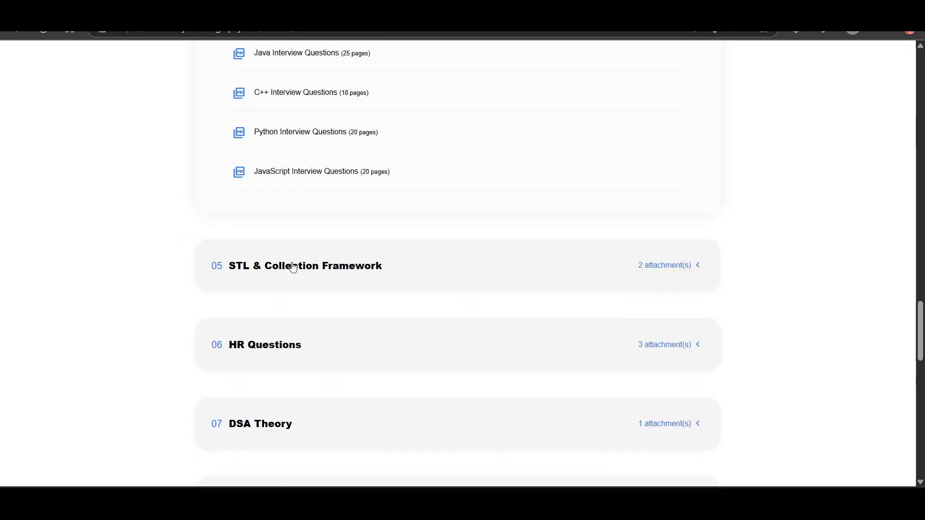
click(293, 265)
scroll(291, 267, down, 4)
Expand the HR Questions, DSA Theory, Project based Questions, CS Fundamentals, SQL Queries and Computer Science sections.
click(353, 178)
scroll(311, 207, down, 2)
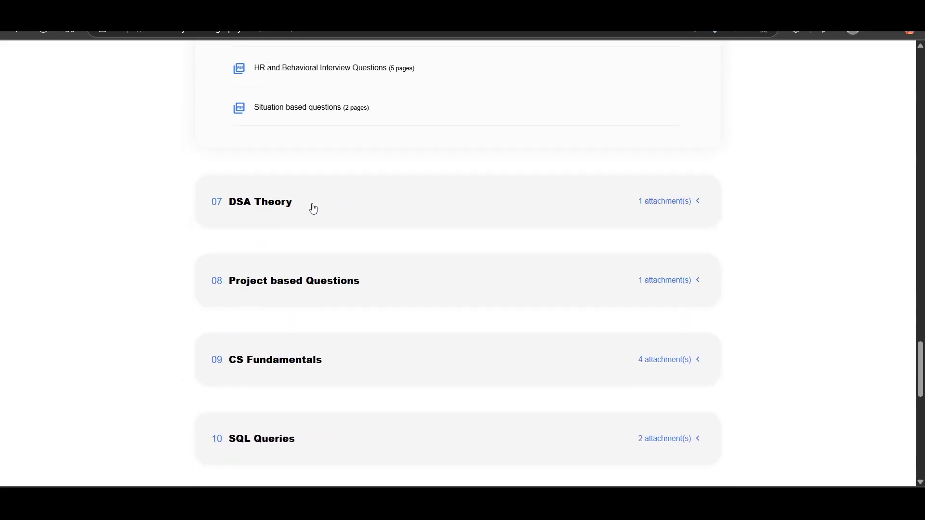
click(312, 207)
scroll(311, 206, down, 2)
click(331, 177)
scroll(316, 167, down, 3)
click(323, 76)
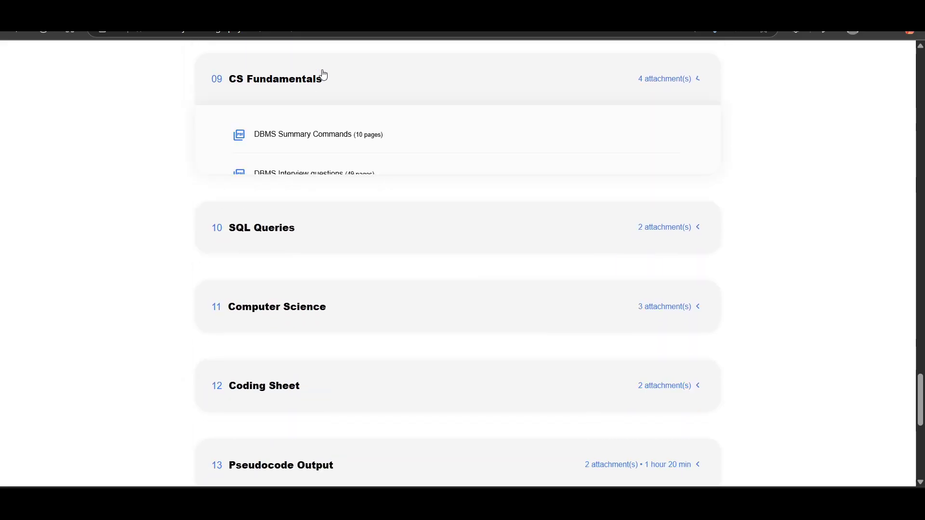
click(308, 343)
scroll(306, 358, down, 1)
scroll(305, 340, down, 2)
click(283, 357)
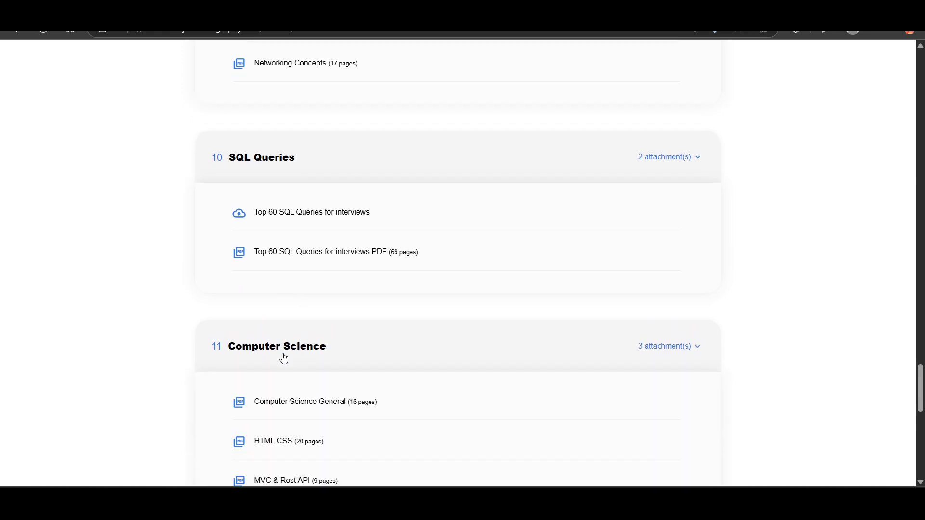
scroll(283, 359, down, 3)
scroll(300, 354, down, 4)
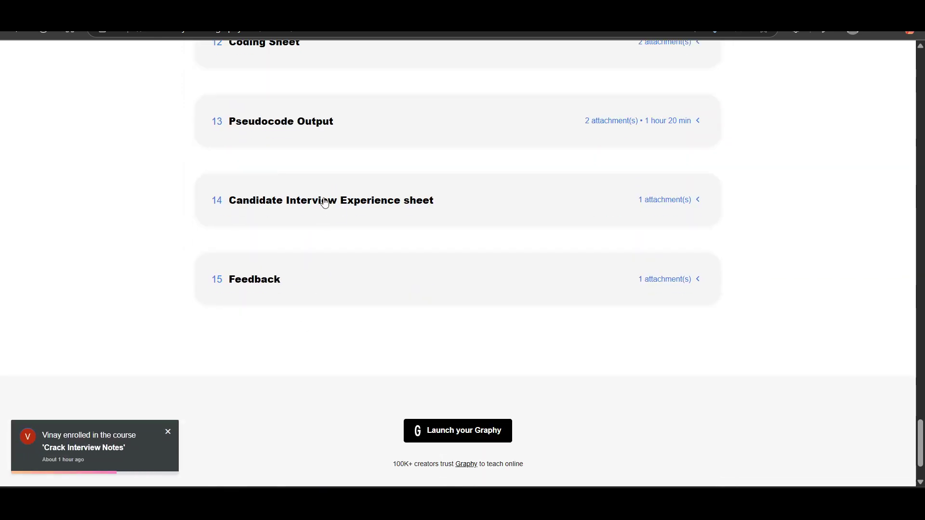
scroll(320, 200, up, 5)
scroll(299, 272, up, 7)
scroll(359, 301, up, 5)
scroll(364, 302, up, 5)
scroll(368, 277, up, 3)
scroll(405, 311, up, 5)
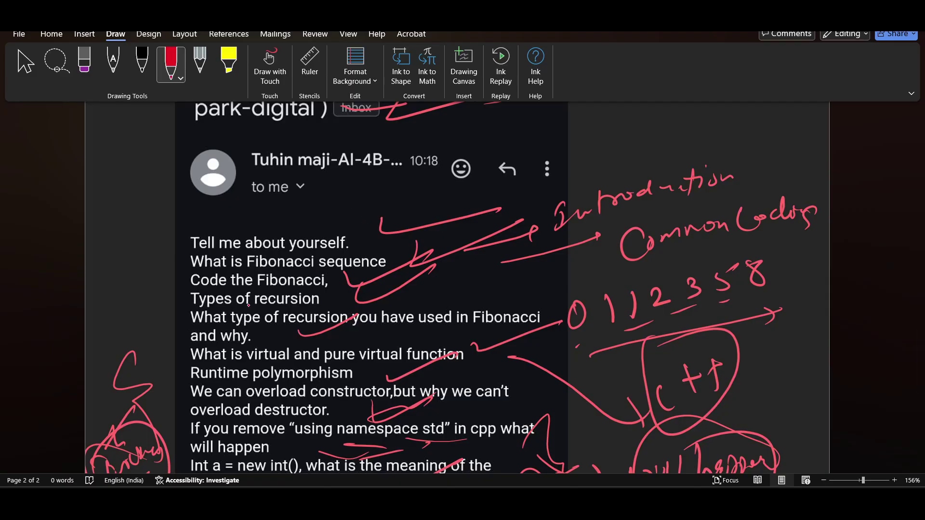
Draw a red looping arrow by 'Introduction' and several lines through the left-margin circle.
mouse_move(466, 216)
mouse_down()
mouse_move(504, 211)
mouse_move(521, 299)
mouse_up()
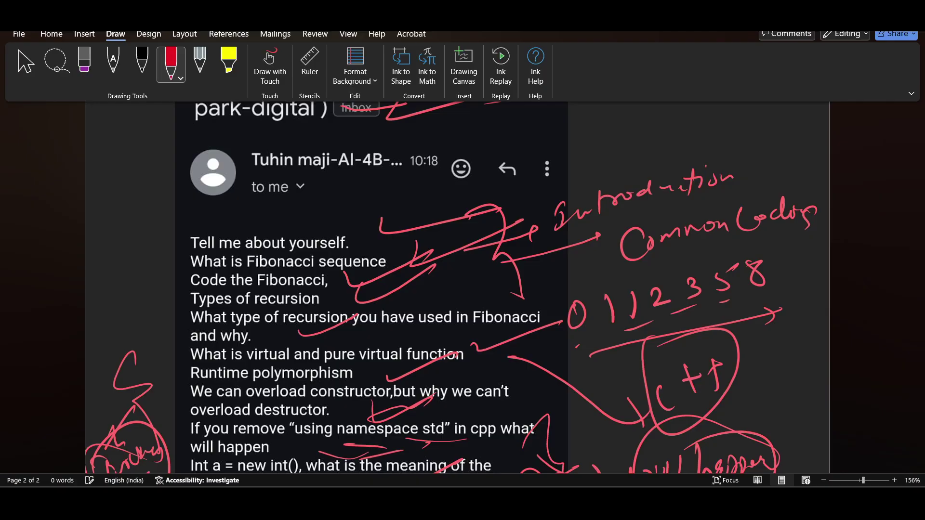
scroll(455, 290, down, 5)
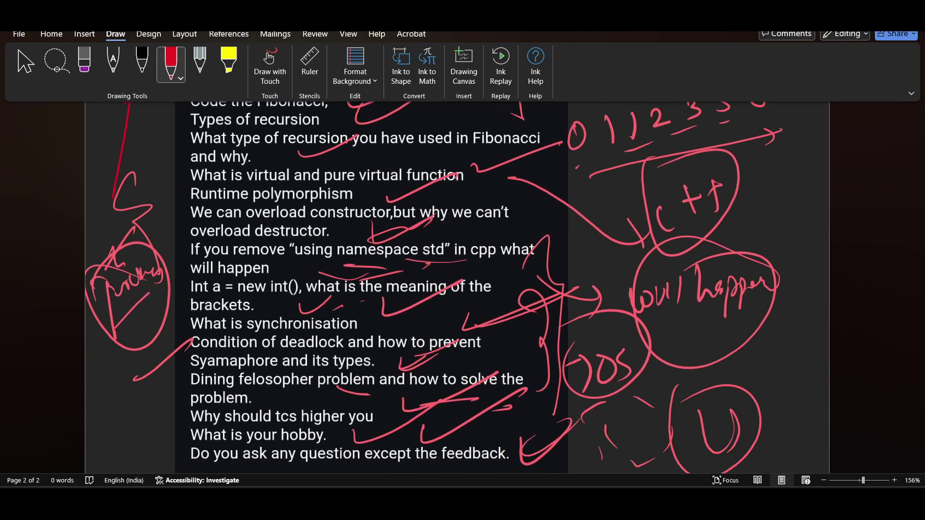
drag(128, 103, 114, 201)
mouse_move(168, 162)
mouse_down()
mouse_move(165, 202)
mouse_move(142, 254)
mouse_up()
drag(133, 289, 148, 314)
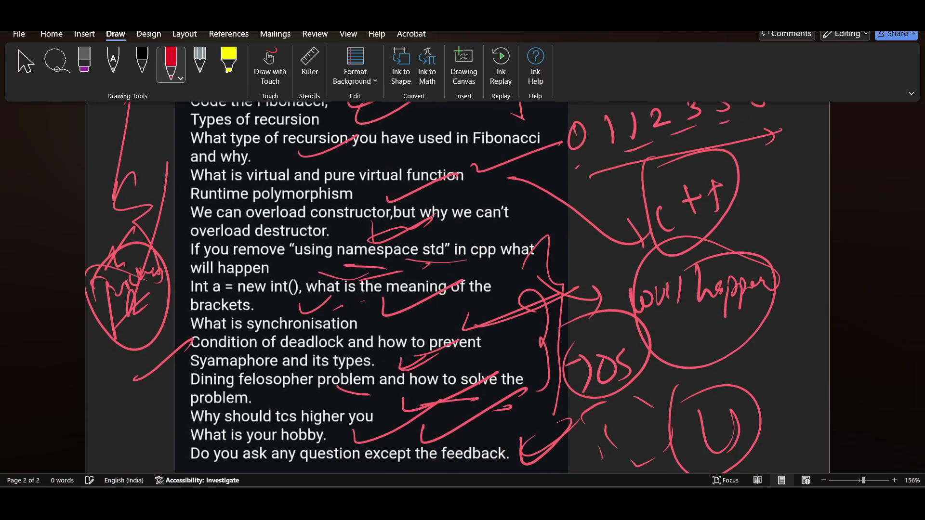
drag(118, 244, 87, 409)
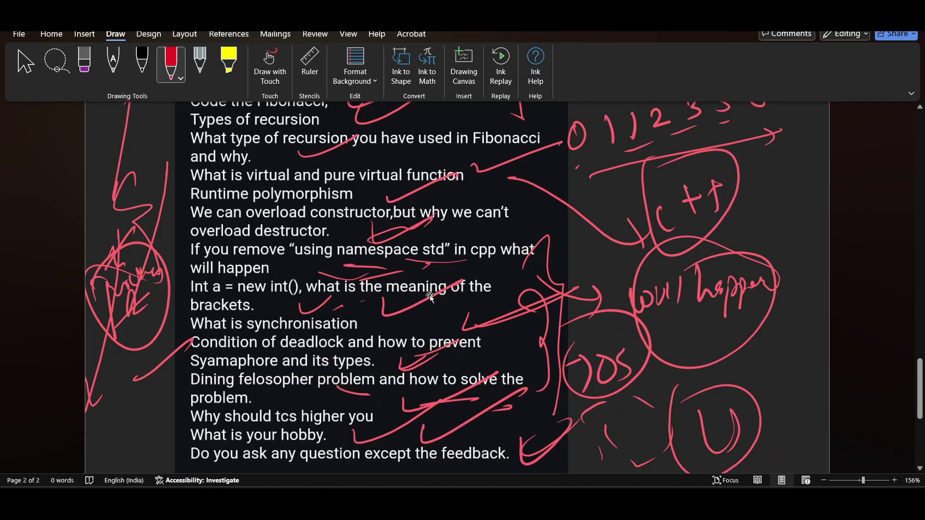
scroll(317, 285, up, 5)
scroll(317, 285, up, 2)
scroll(316, 285, down, 2)
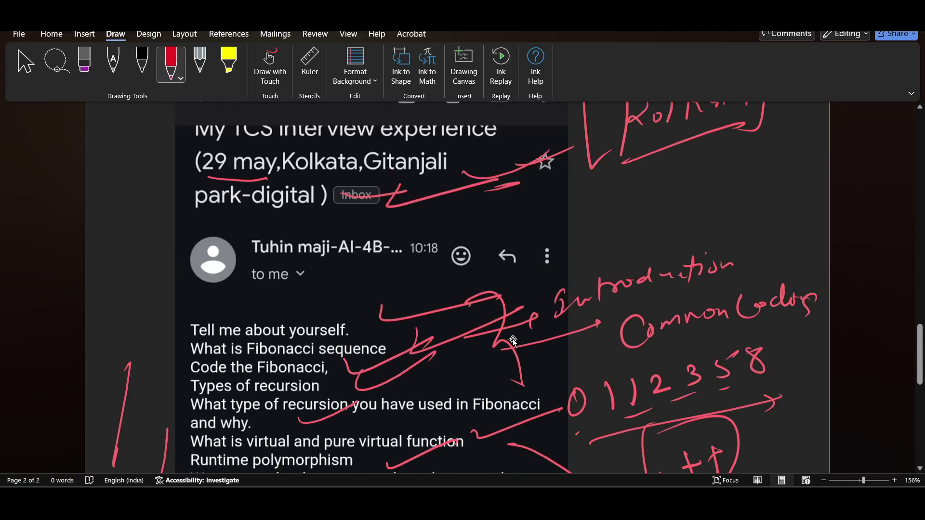
scroll(450, 285, down, 8)
scroll(450, 284, up, 3)
scroll(450, 283, up, 5)
scroll(450, 284, up, 2)
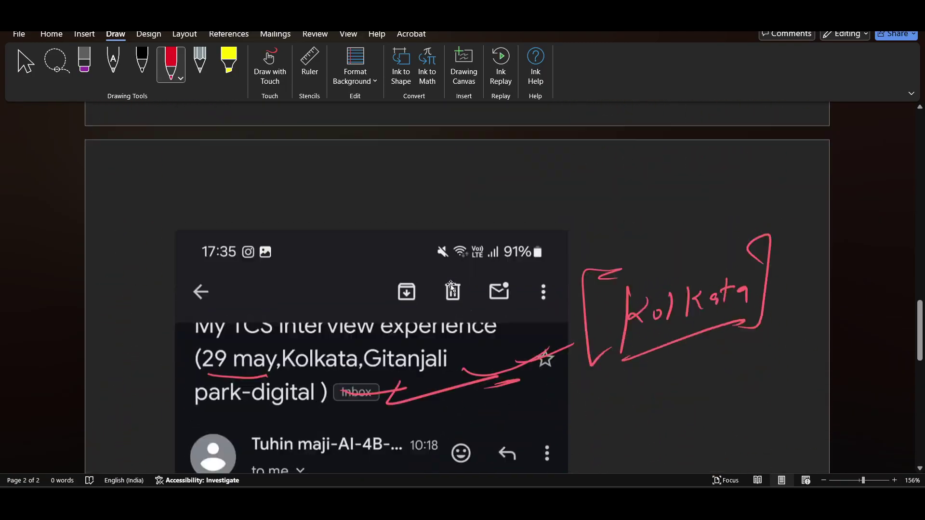
scroll(450, 285, down, 5)
scroll(450, 285, up, 3)
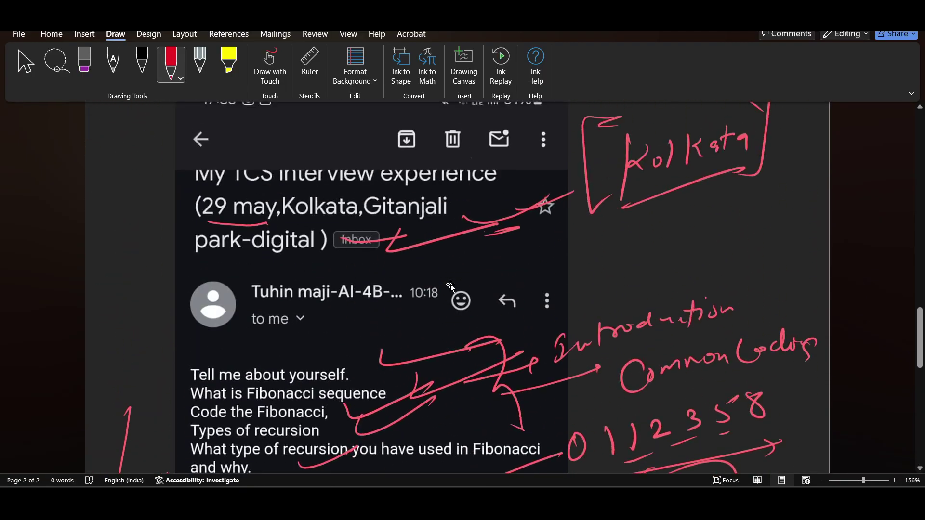